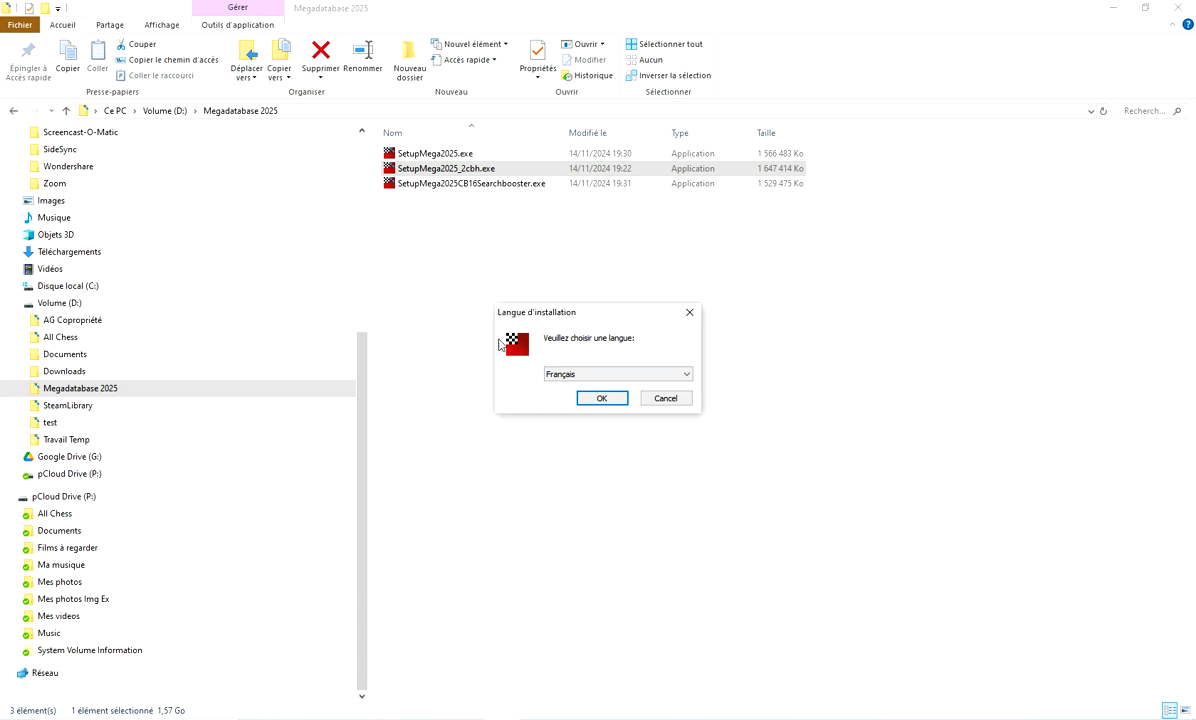
Step: Accept French as the setup language and continue past the welcome page of the Mega Database 2cbh 2025 installation
{"action": "left_click", "coordinate": [600, 400]}
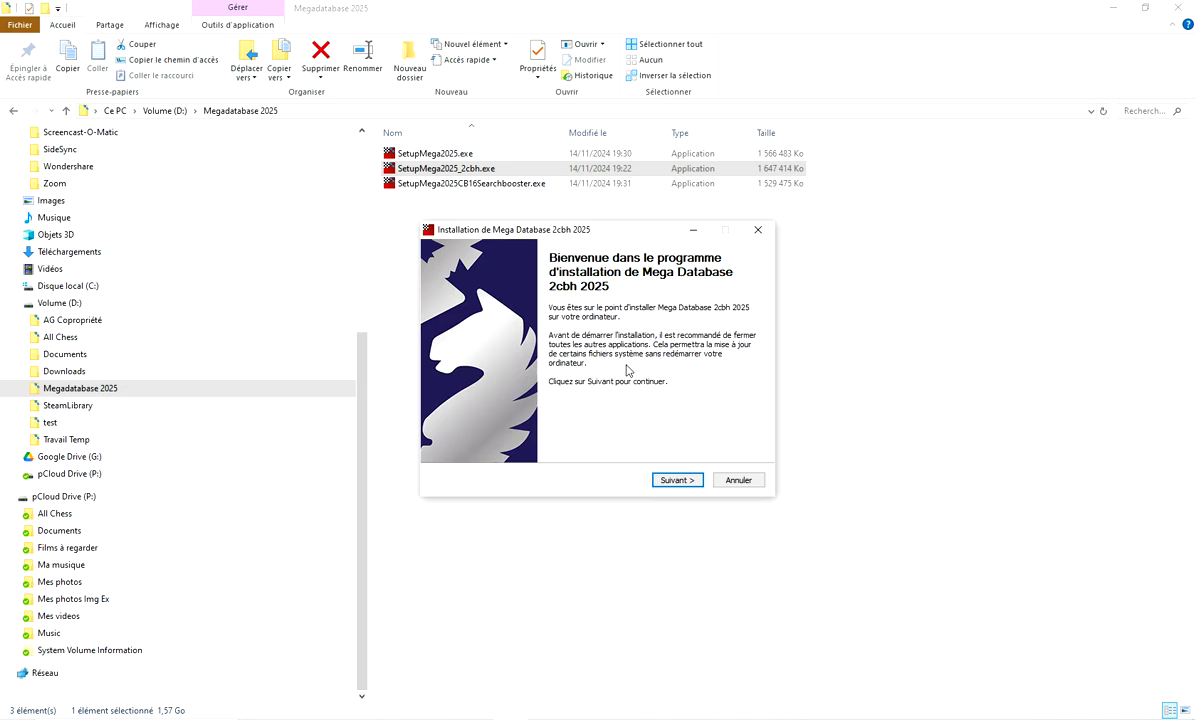
{"action": "left_click", "coordinate": [676, 481]}
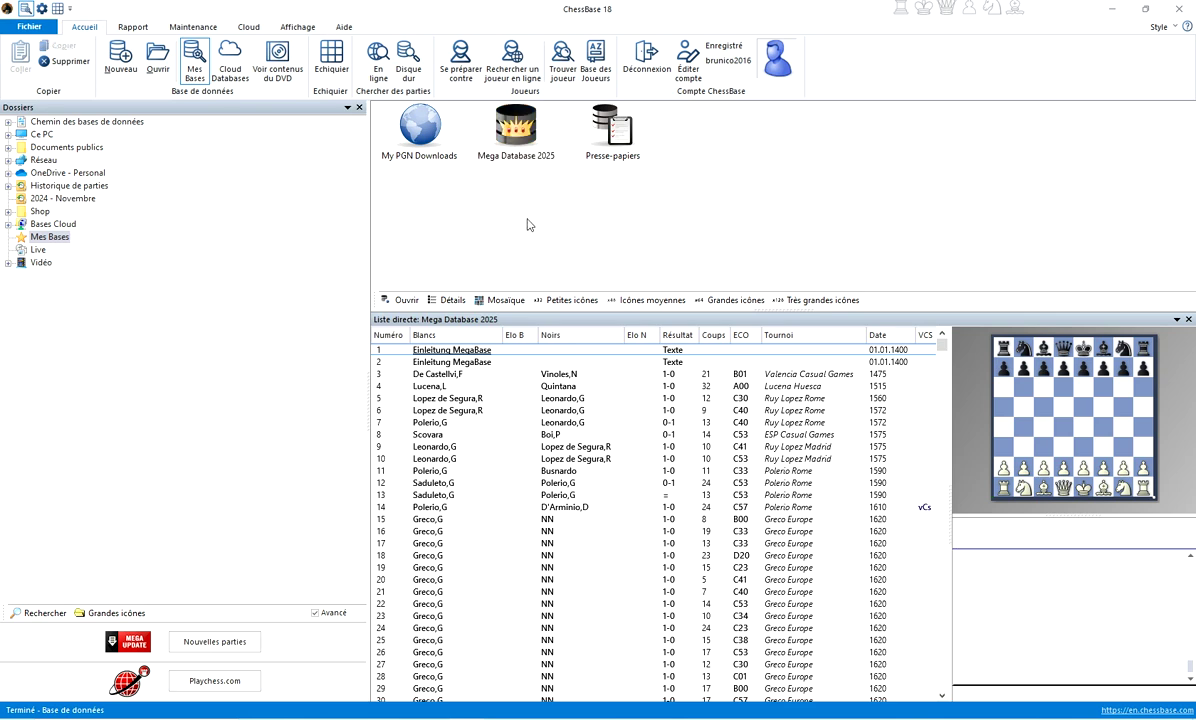
{"action": "left_click", "coordinate": [485, 138]}
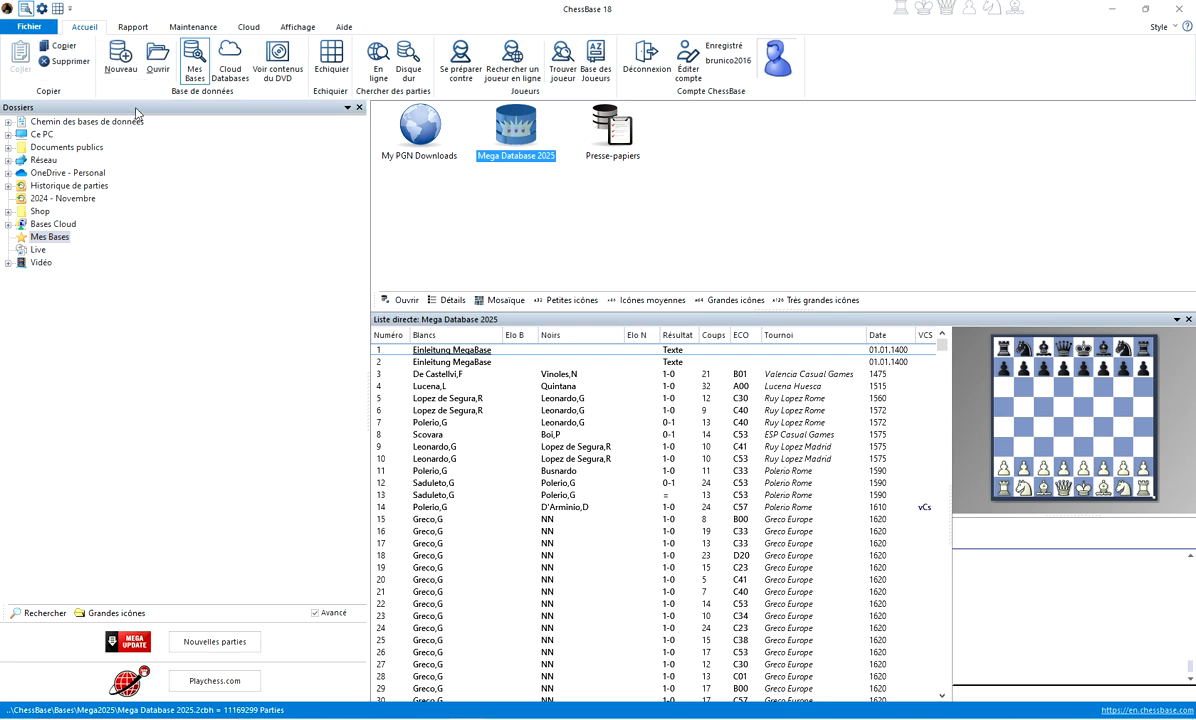
{"action": "left_click", "coordinate": [28, 26]}
{"action": "mouse_move", "coordinate": [45, 82]}
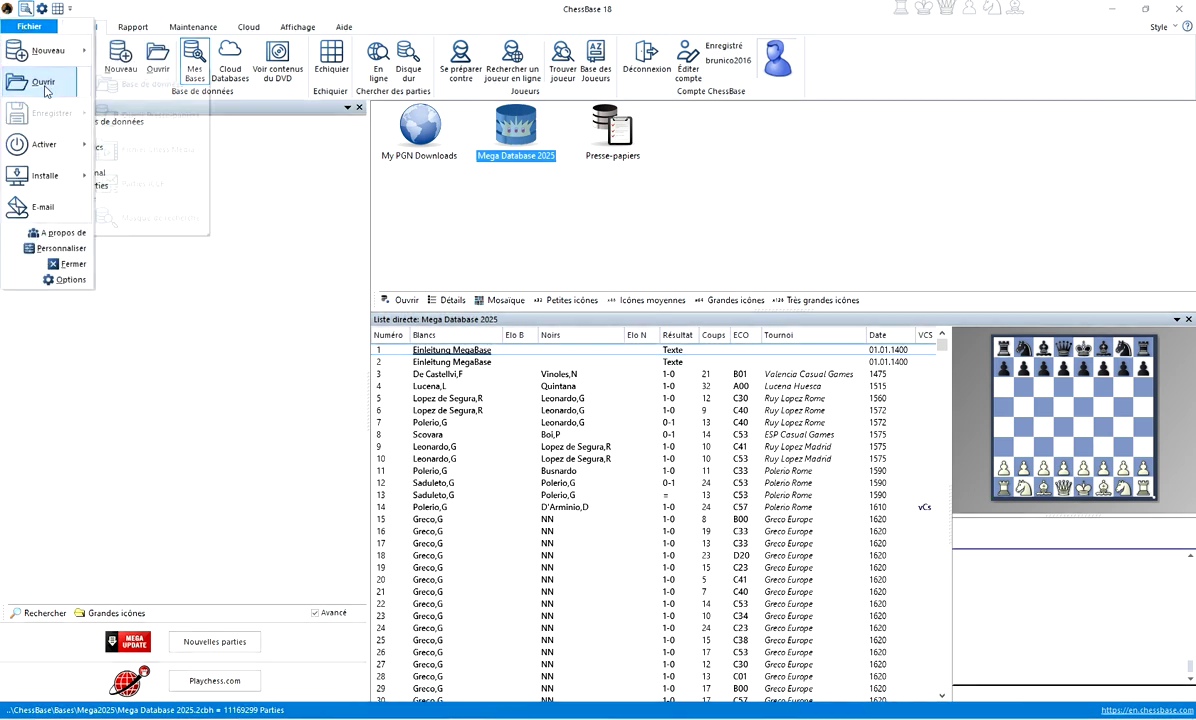
{"action": "left_click", "coordinate": [152, 88]}
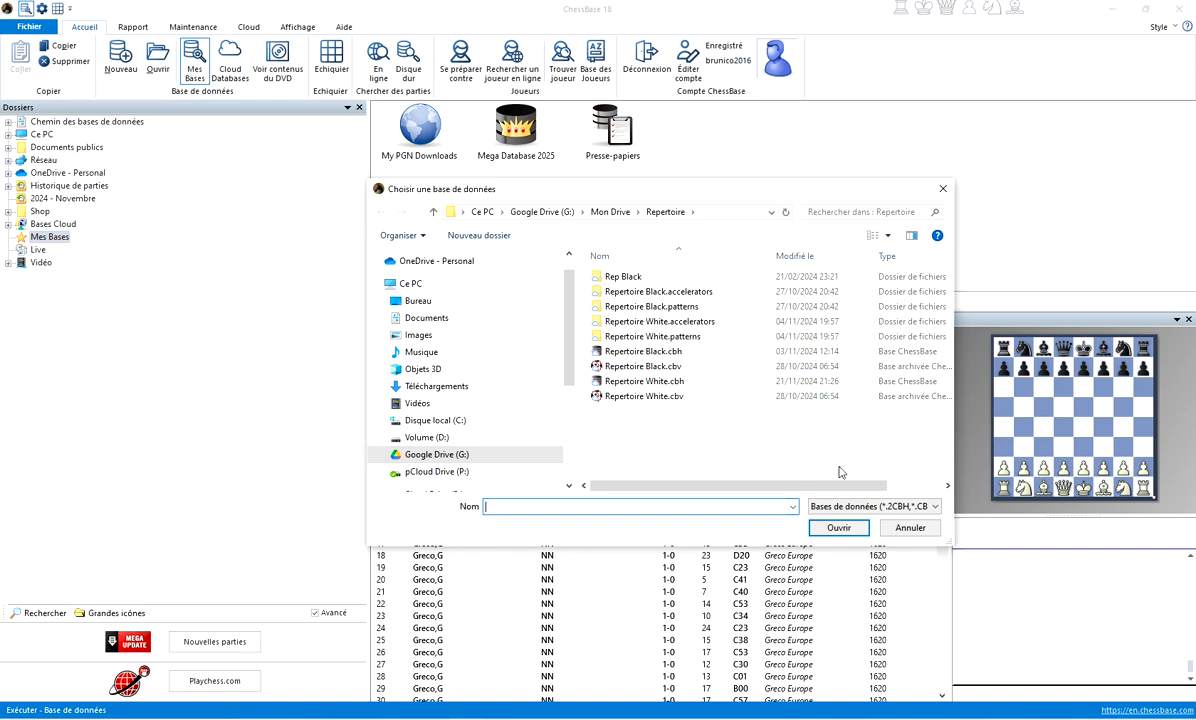
{"action": "left_click", "coordinate": [912, 528]}
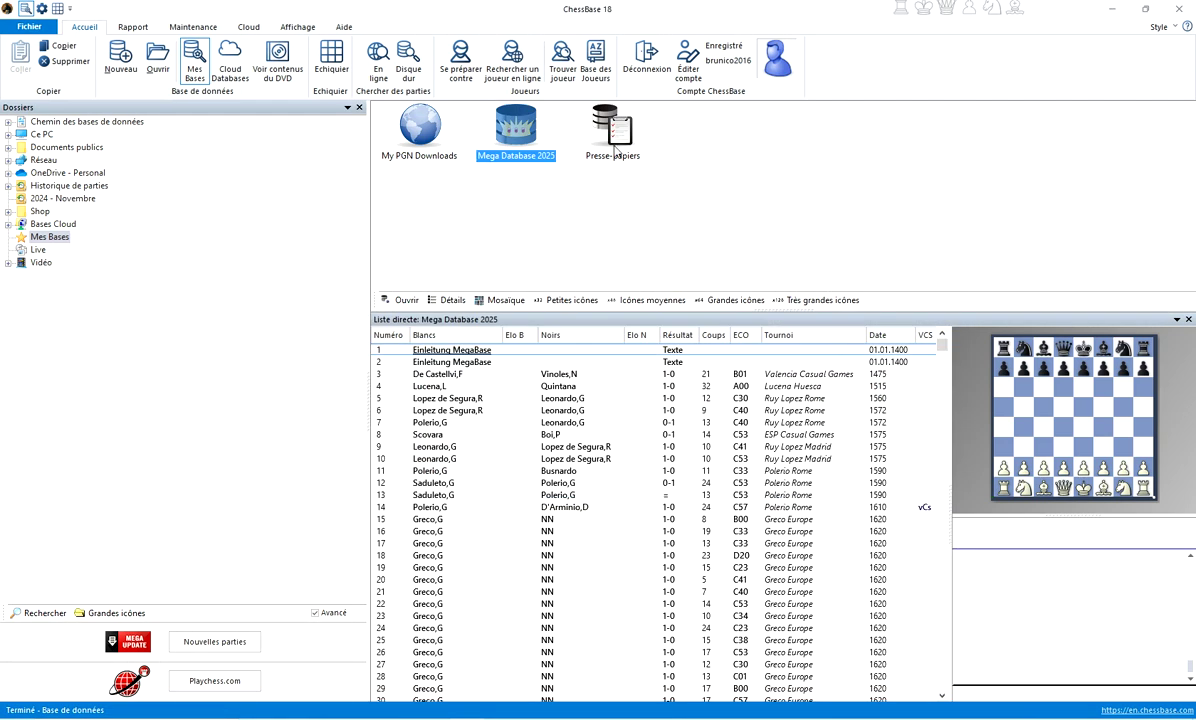
Step: Check the reference database setting in the properties of Mega Database 2025, and dismiss them without changes
{"action": "right_click", "coordinate": [513, 118]}
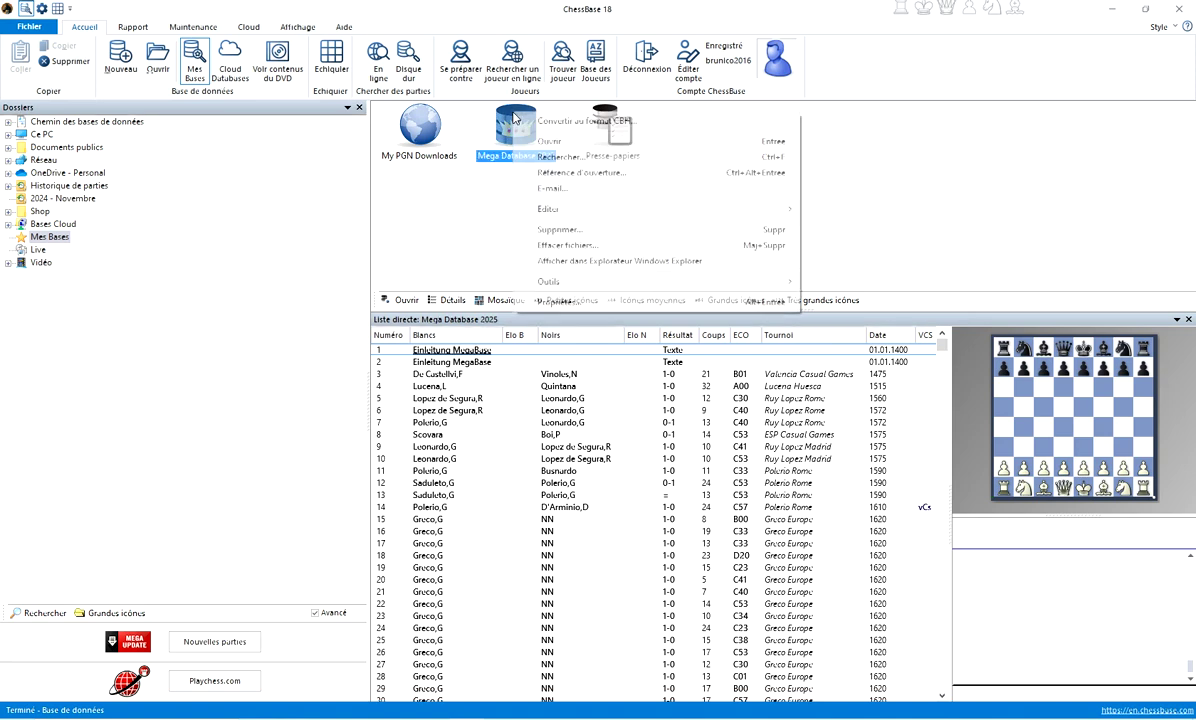
{"action": "left_click", "coordinate": [575, 304]}
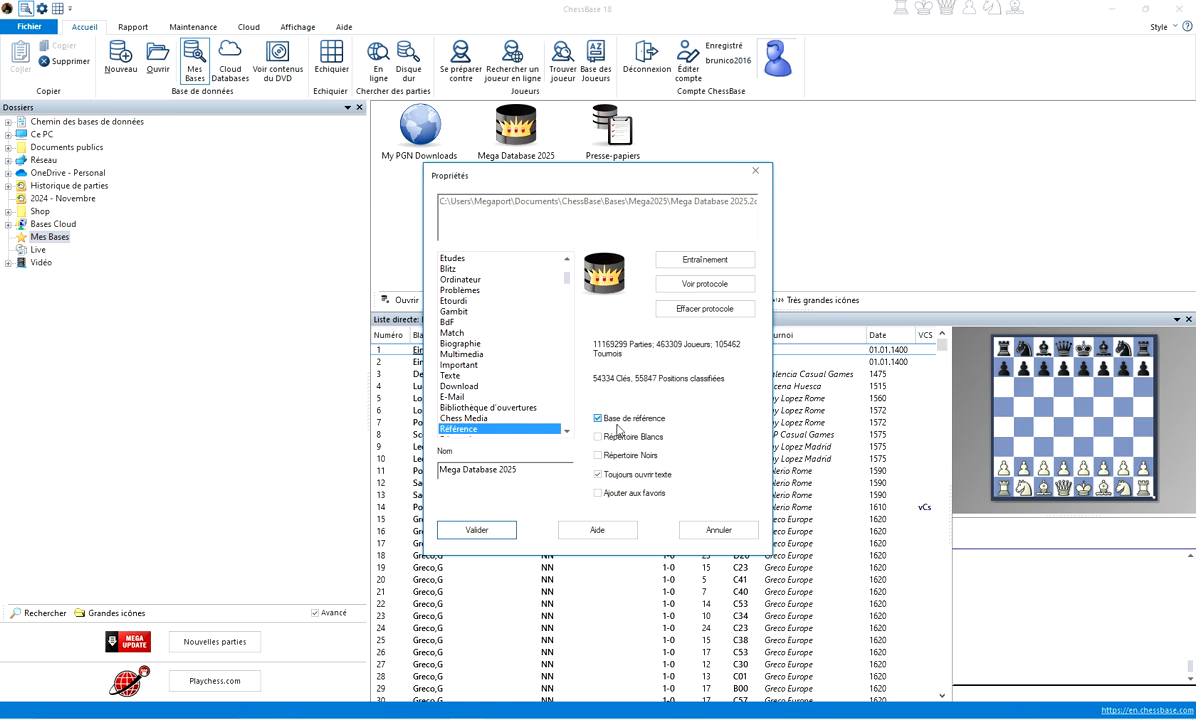
{"action": "left_click", "coordinate": [718, 530]}
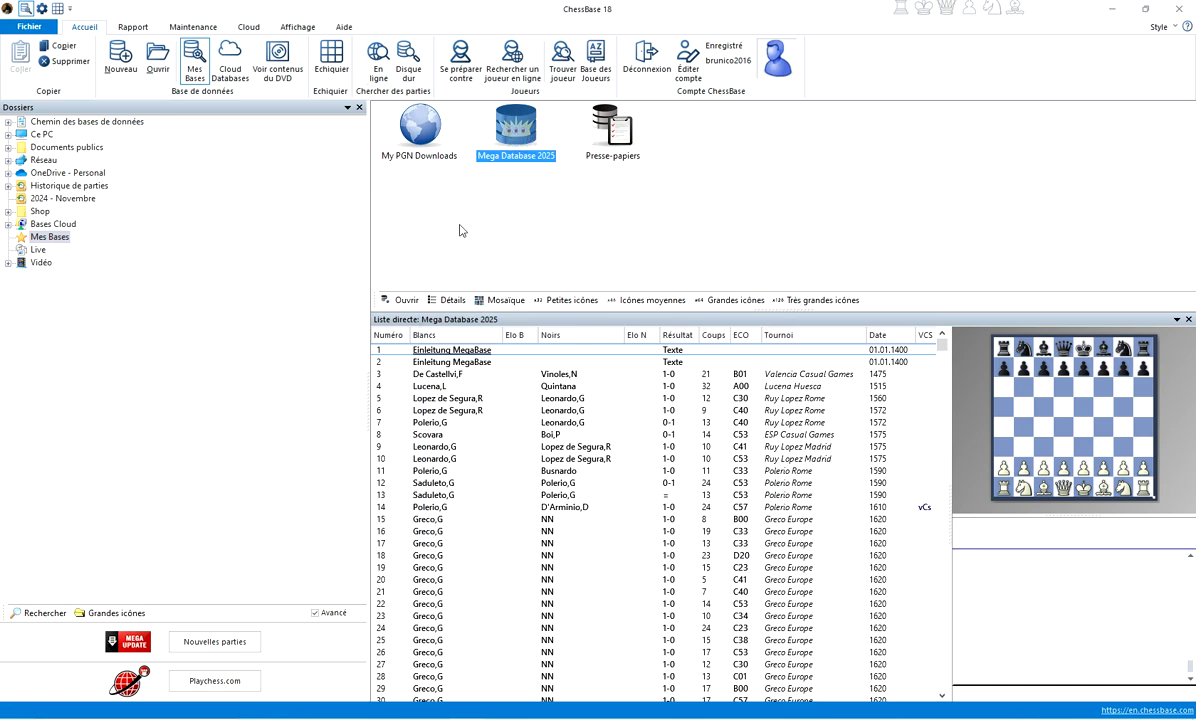
Step: Open a new board and enter the moves 1.e4 e5
{"action": "left_click", "coordinate": [331, 60]}
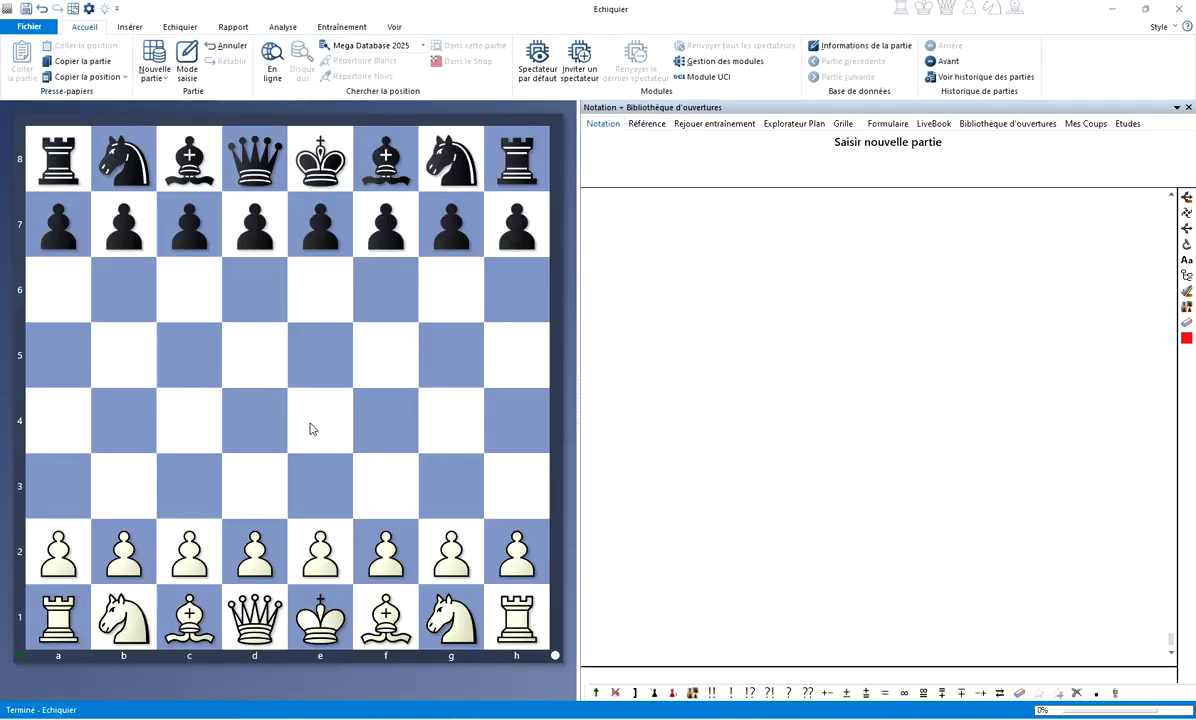
{"action": "left_click", "coordinate": [311, 428]}
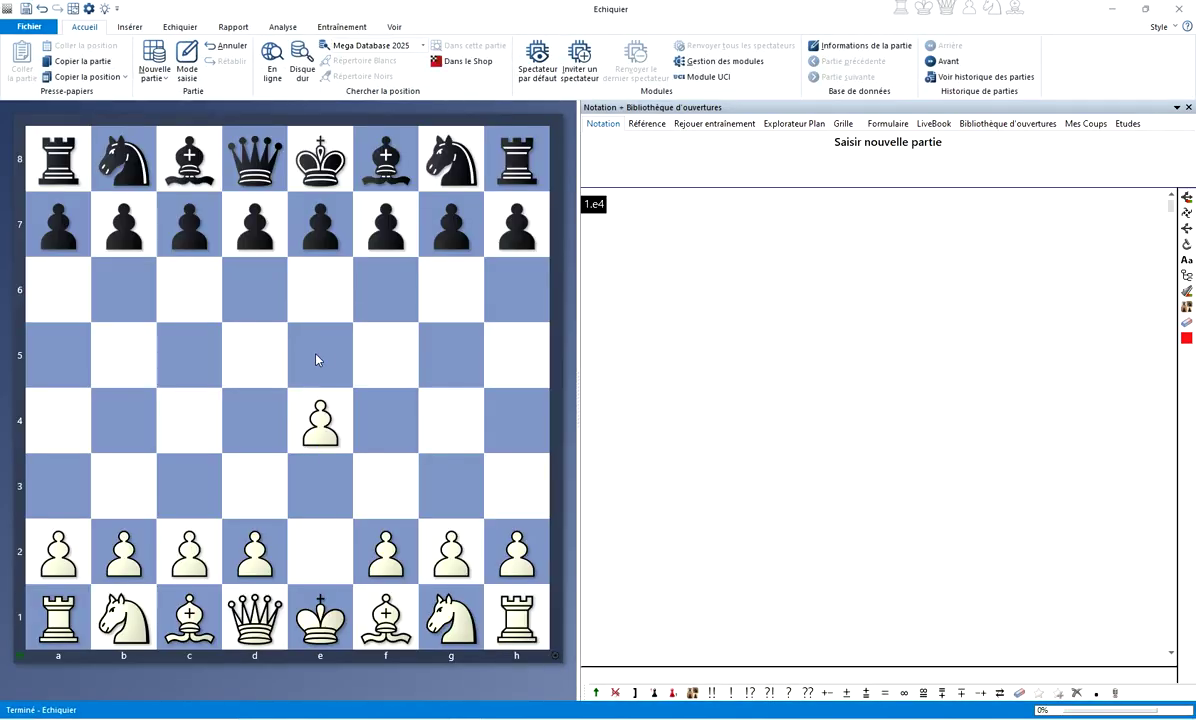
{"action": "left_click", "coordinate": [316, 360]}
Step: Look up the current position in the reference database, return to the notation and leave the board
{"action": "left_click", "coordinate": [646, 123]}
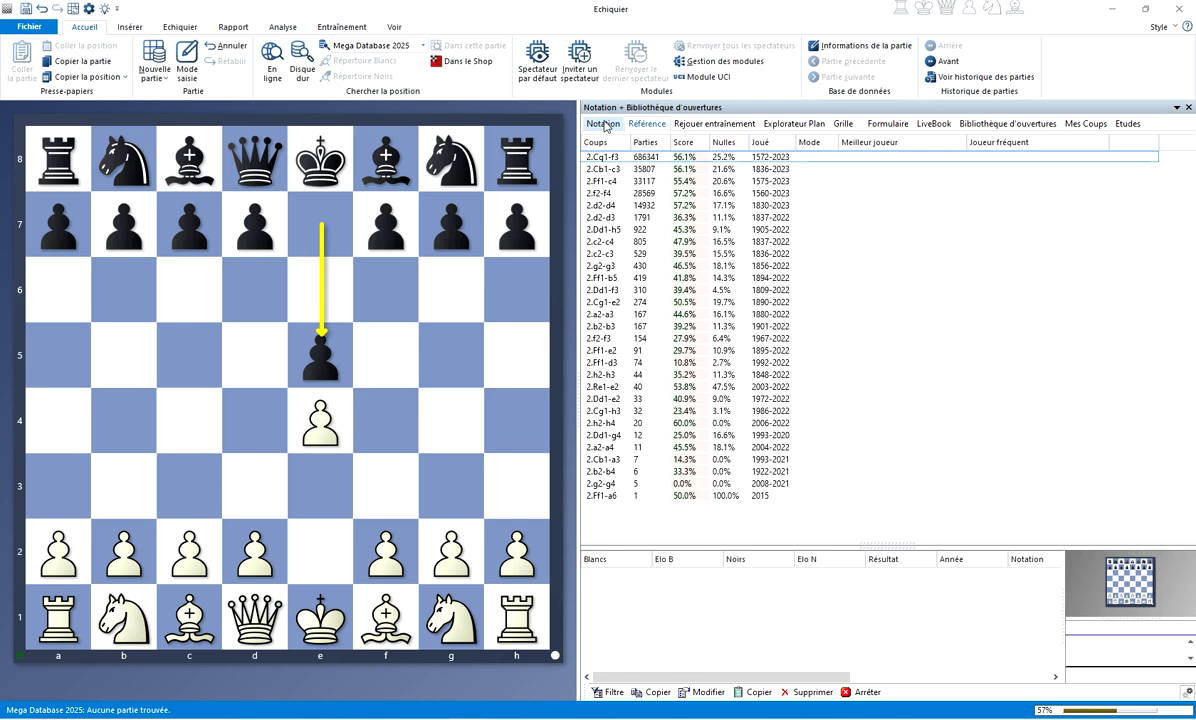
{"action": "left_click", "coordinate": [604, 124]}
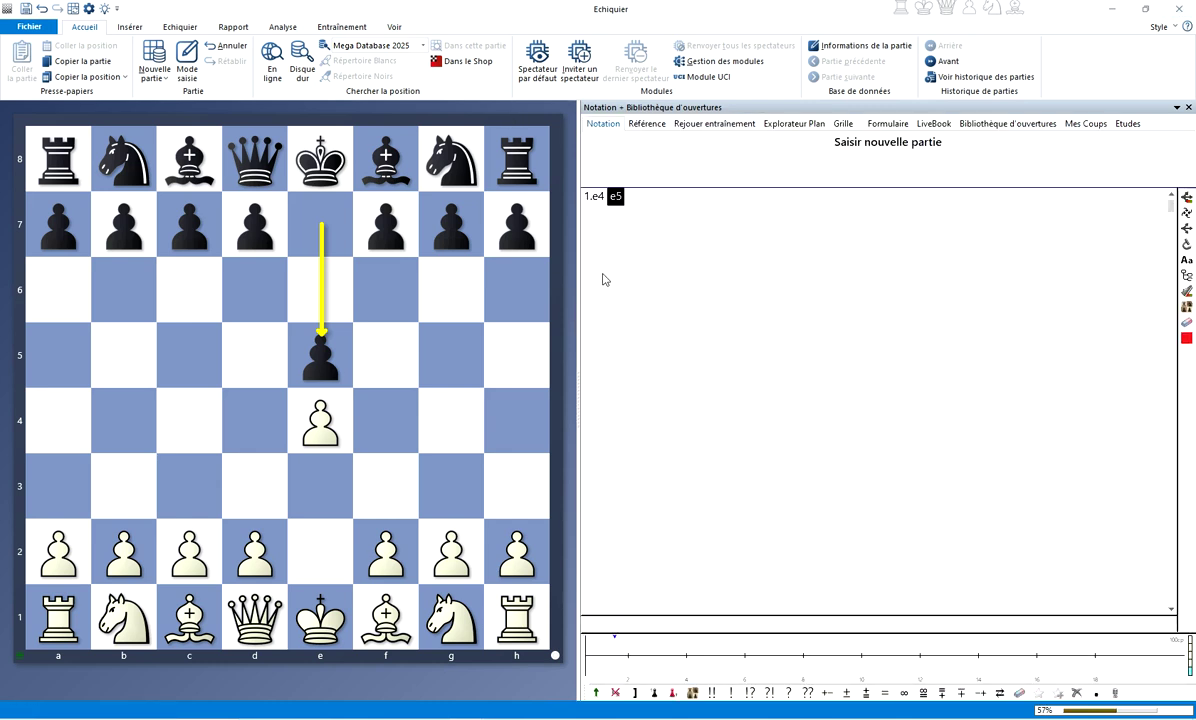
{"action": "left_click", "coordinate": [421, 659]}
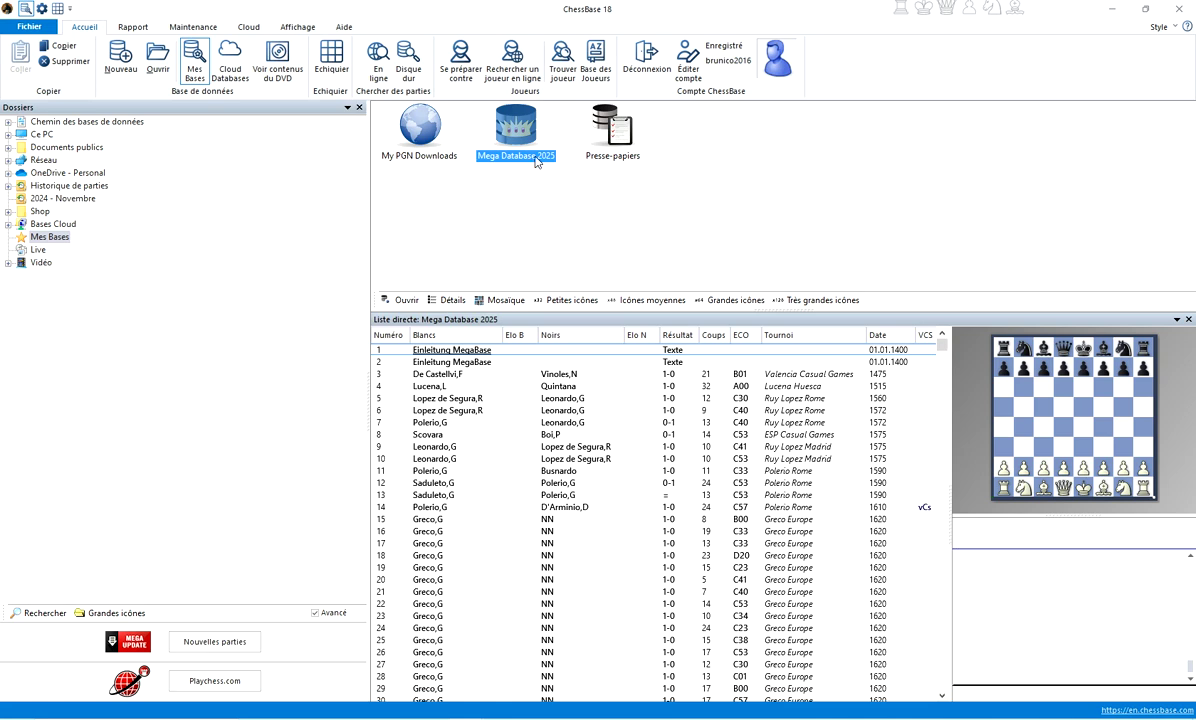
Step: Open Mega Database 2025 and search its player index for Carlsen
{"action": "left_click", "coordinate": [488, 123]}
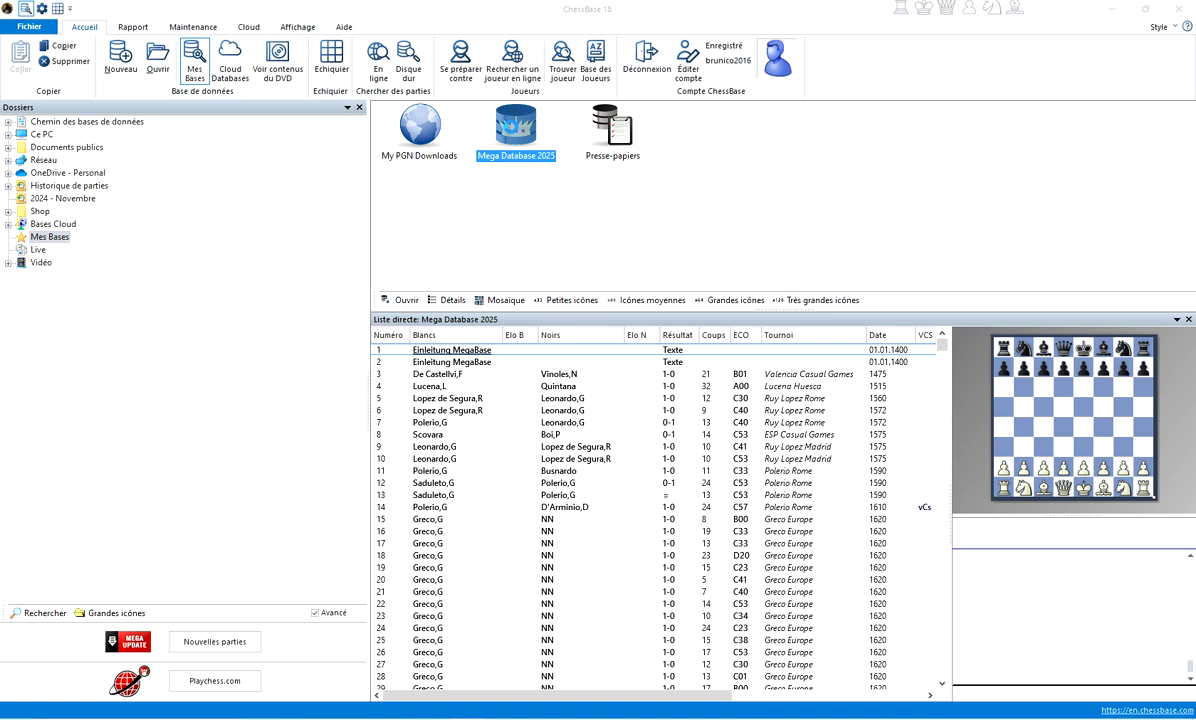
{"action": "double_click", "coordinate": [512, 130]}
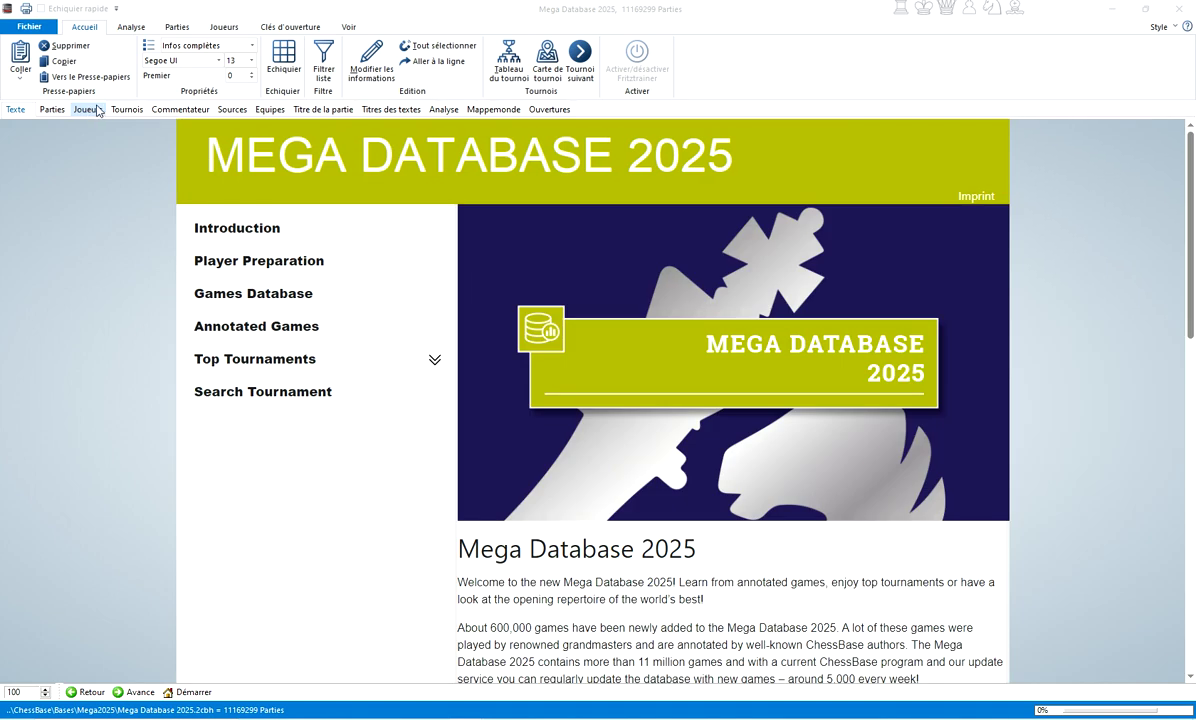
{"action": "left_click", "coordinate": [88, 110]}
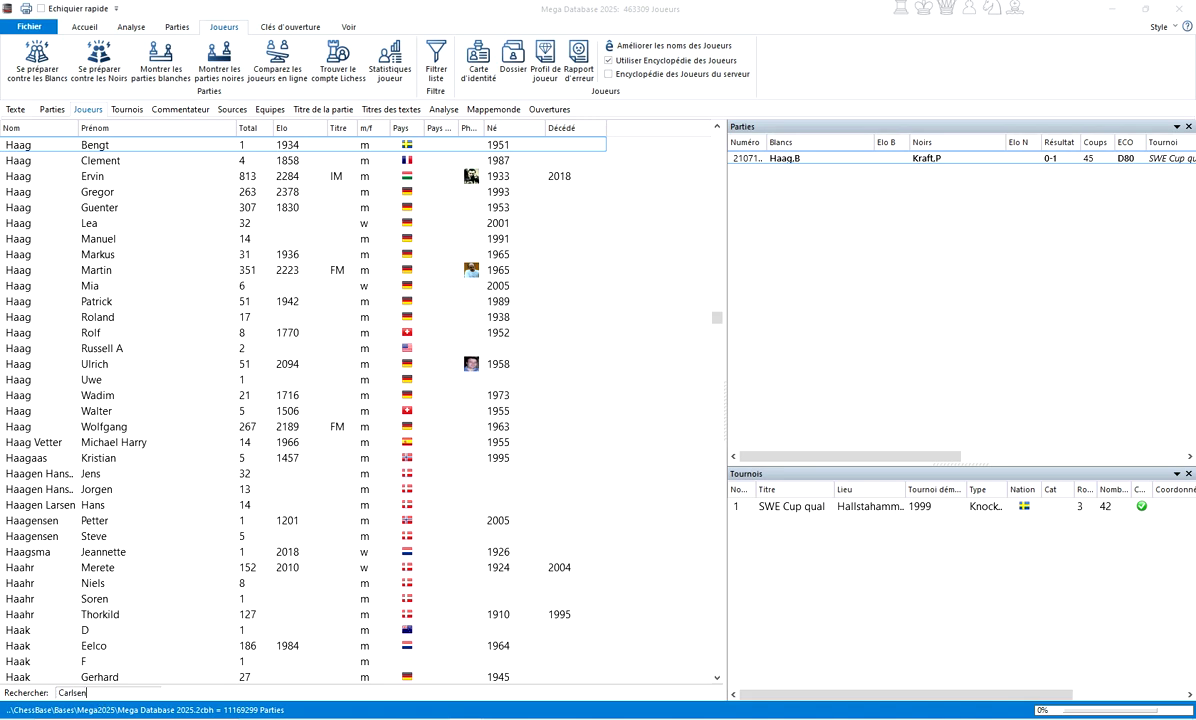
{"action": "key", "text": "Return"}
Step: Show Magnus Carlsen's games with Black and look through the resulting game list
{"action": "right_click", "coordinate": [115, 274]}
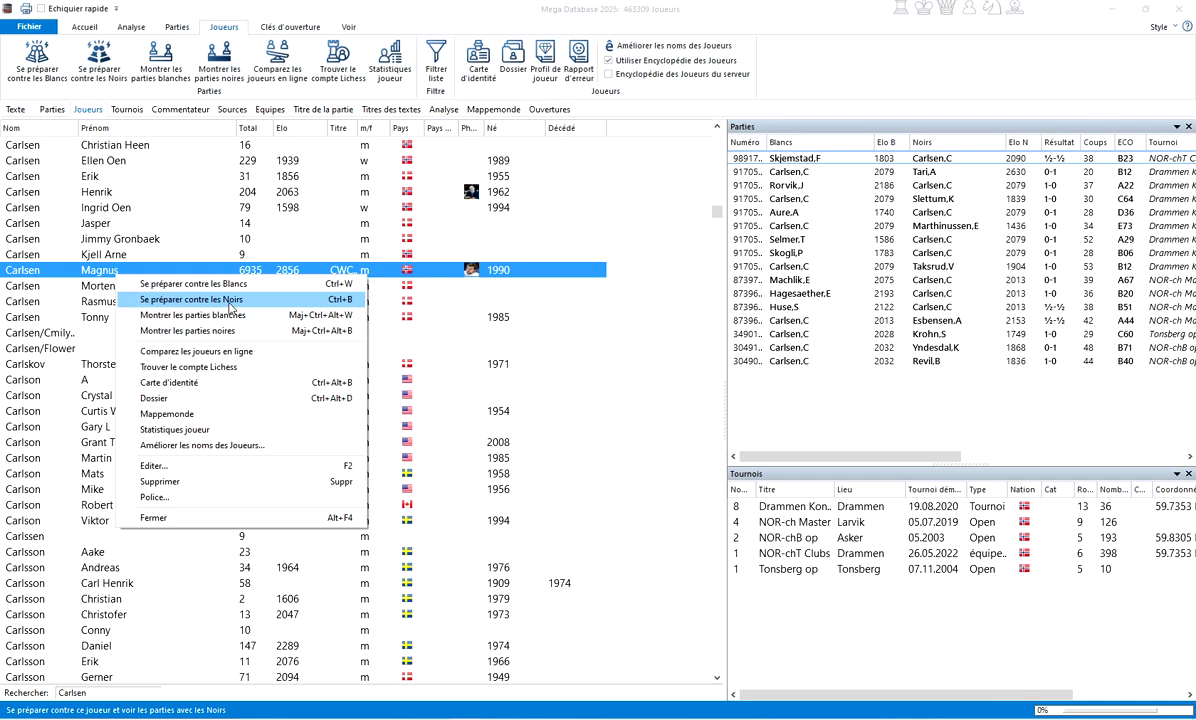
{"action": "left_click", "coordinate": [212, 334]}
{"action": "left_click_drag", "start_coordinate": [1190, 151], "coordinate": [1173, 399]}
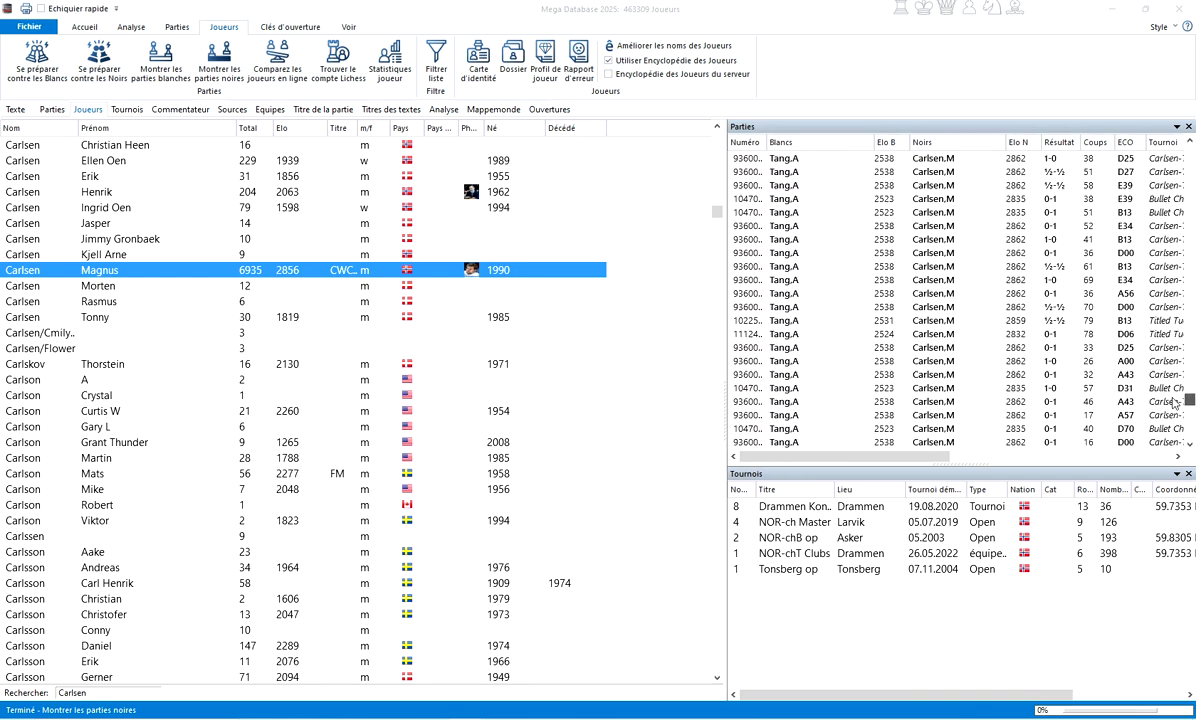
Step: Browse the tournament index of Mega Database 2025 and return to the database overview
{"action": "left_click", "coordinate": [131, 113]}
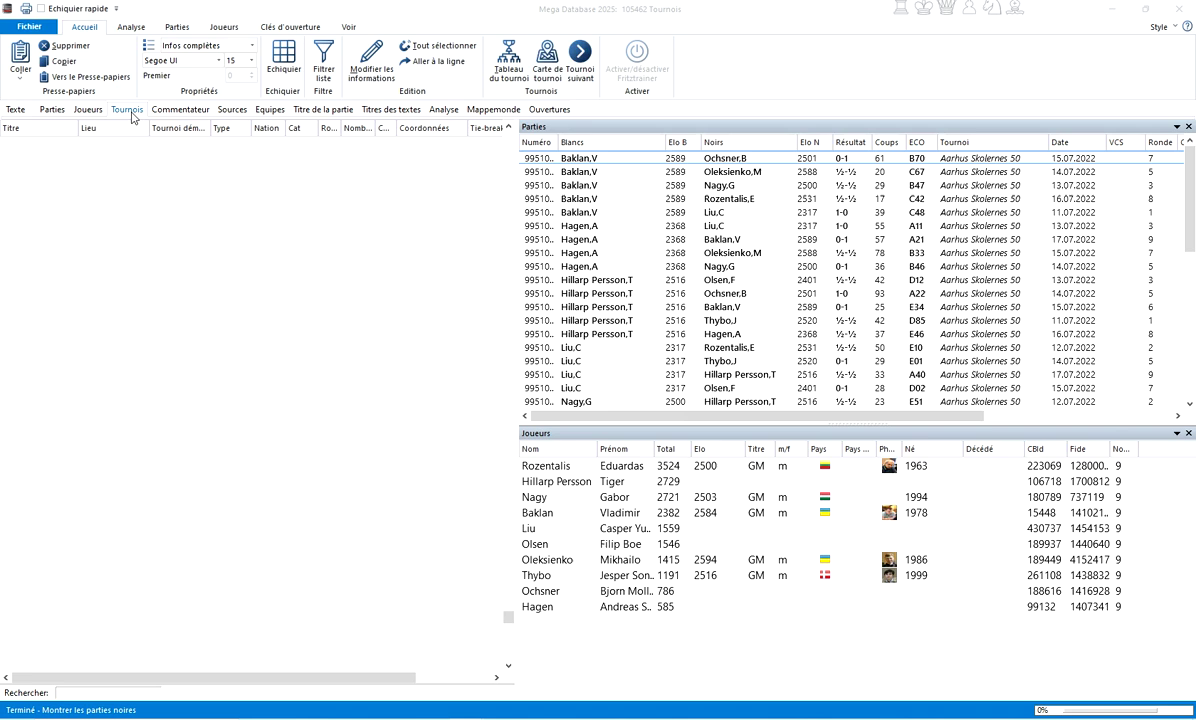
{"action": "scroll", "coordinate": [109, 355], "scroll_direction": "down", "scroll_amount": 8}
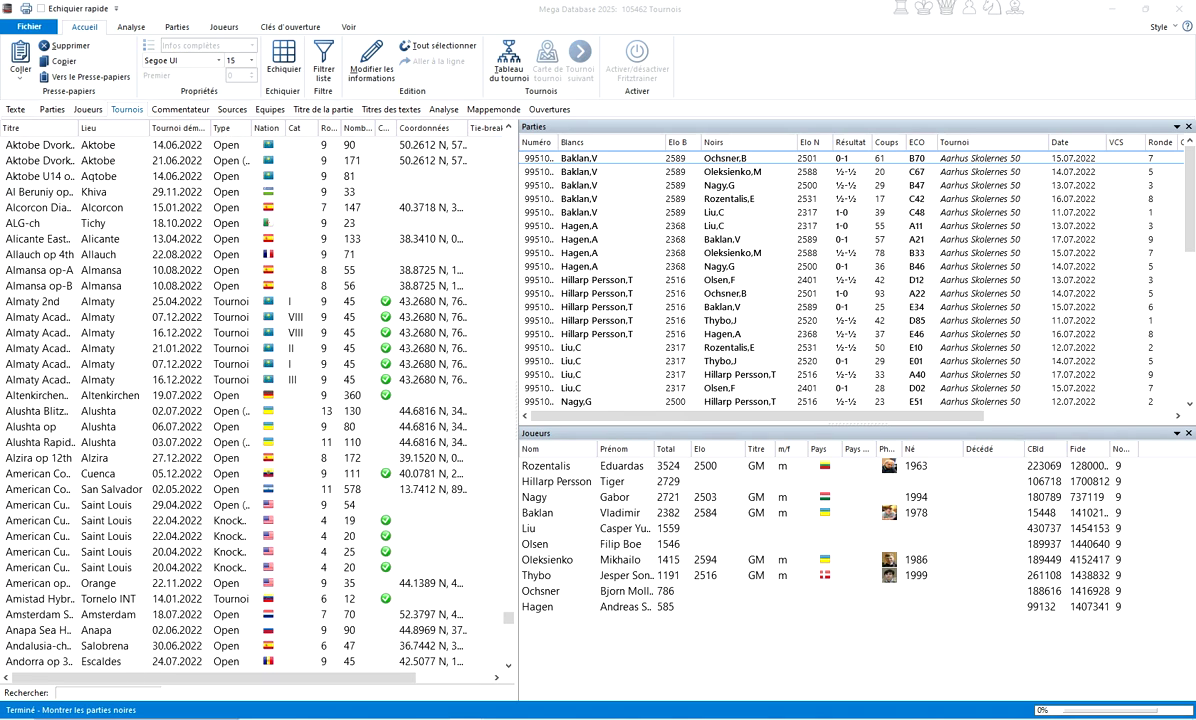
{"action": "left_click", "coordinate": [76, 693]}
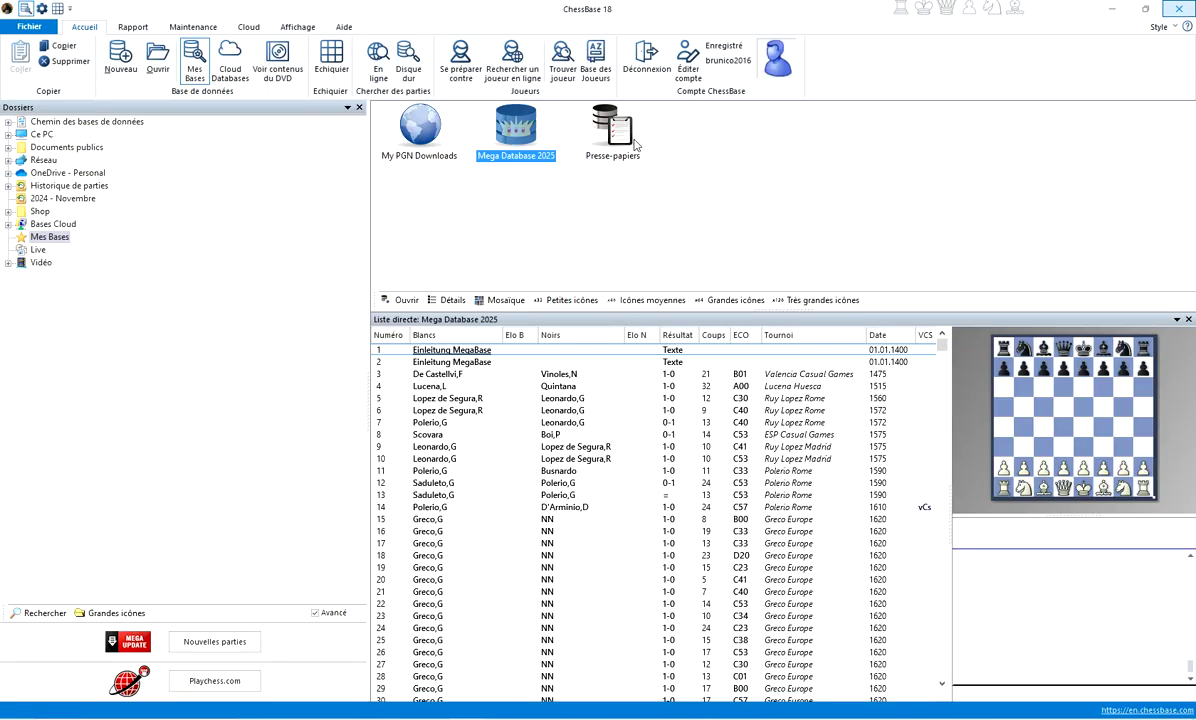
{"action": "left_click", "coordinate": [1110, 10]}
Step: Open the game search for Mega Database 2025 and review its medals, material, manoeuvre, strategy and game information criteria
{"action": "right_click", "coordinate": [516, 127]}
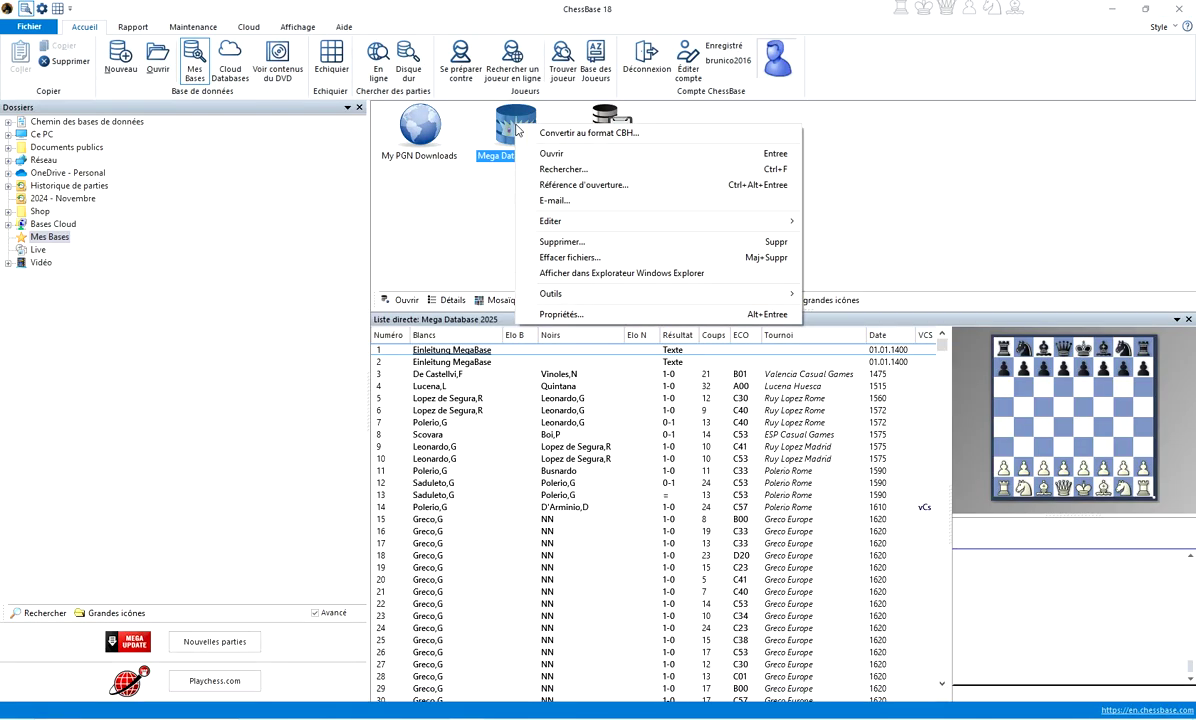
{"action": "left_click", "coordinate": [526, 168]}
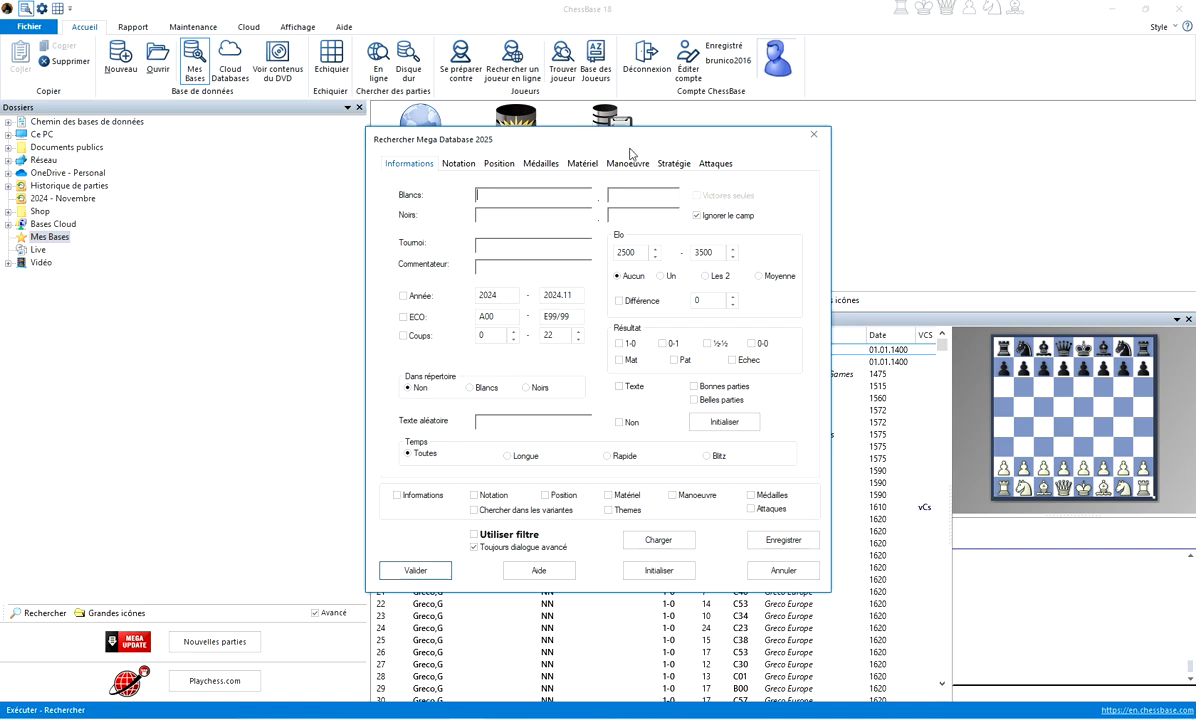
{"action": "left_click", "coordinate": [541, 164]}
{"action": "left_click", "coordinate": [582, 164]}
{"action": "left_click", "coordinate": [628, 164]}
{"action": "left_click", "coordinate": [674, 164]}
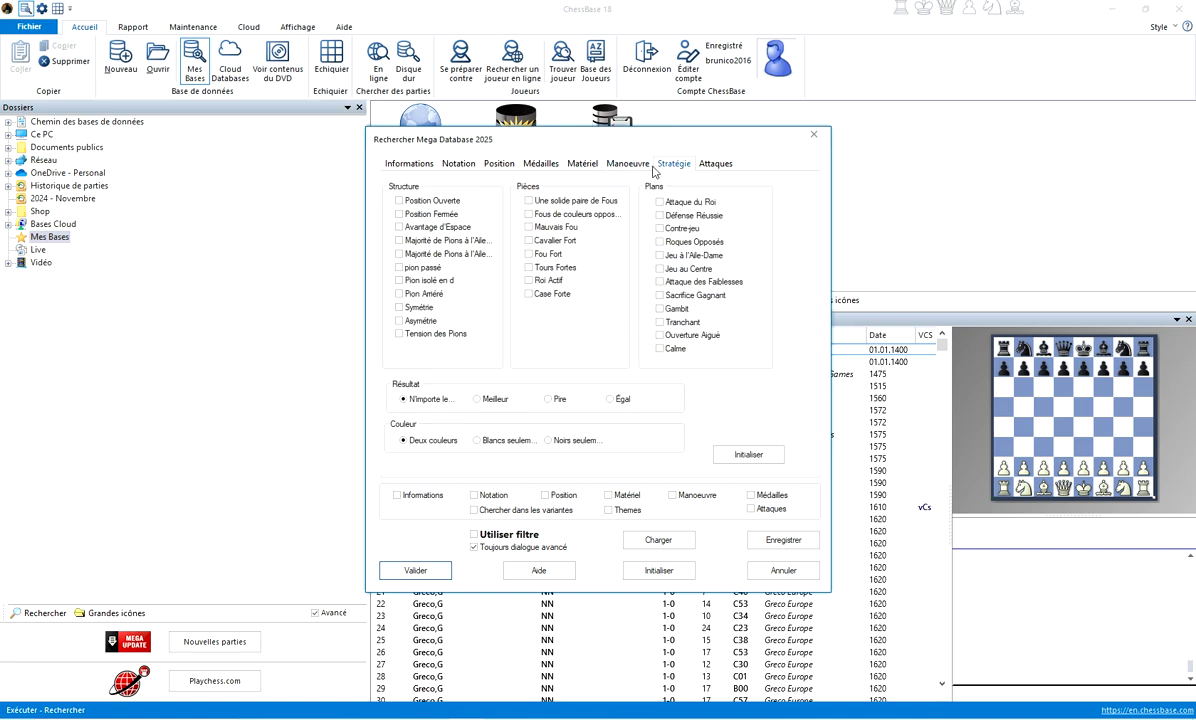
{"action": "left_click", "coordinate": [409, 164]}
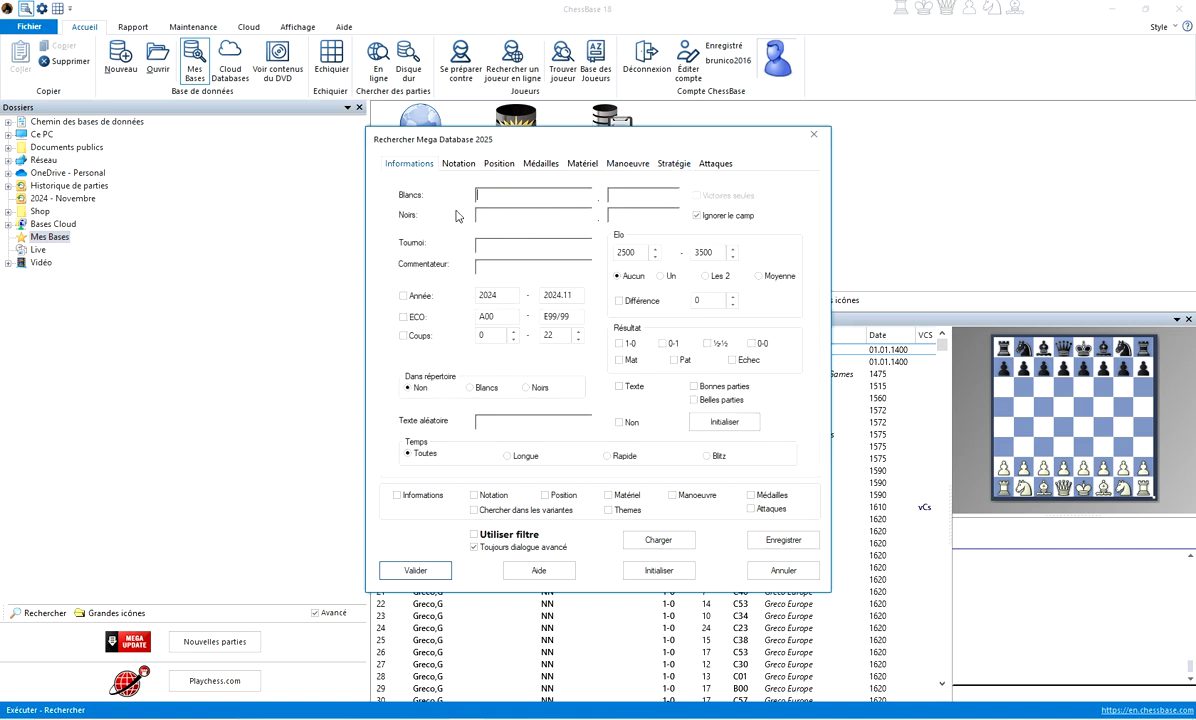
Step: Set the minimum Elo in the search criteria to 2450, and dismiss the search without running it
{"action": "left_click", "coordinate": [490, 194]}
{"action": "left_click", "coordinate": [656, 257]}
{"action": "type", "text": "2450"}
{"action": "left_click", "coordinate": [630, 274]}
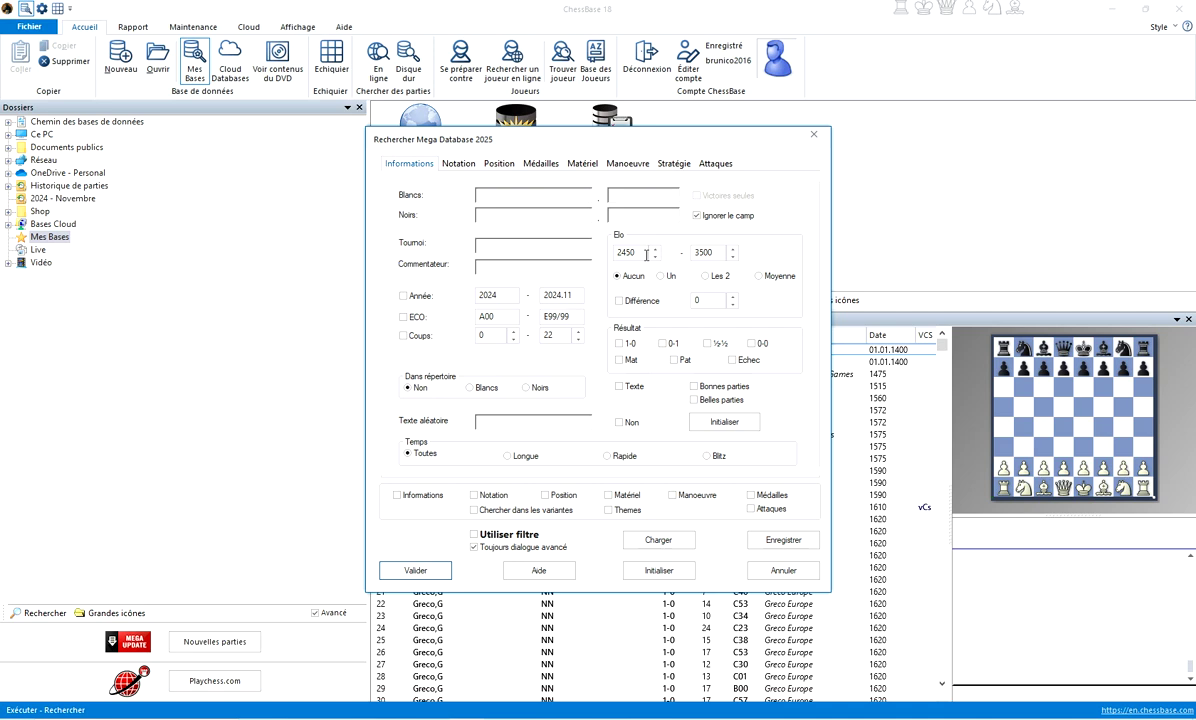
{"action": "left_click", "coordinate": [783, 570]}
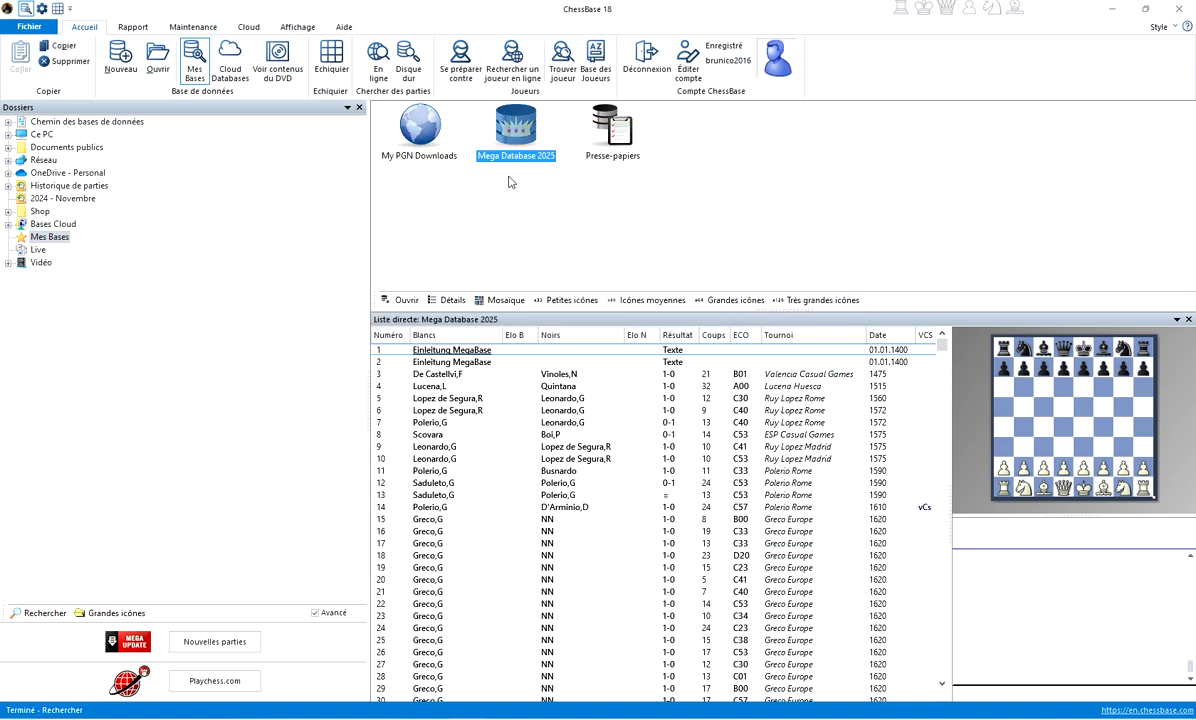
Step: Reopen Mega Database 2025 and view its player index and full game list
{"action": "left_click", "coordinate": [458, 194]}
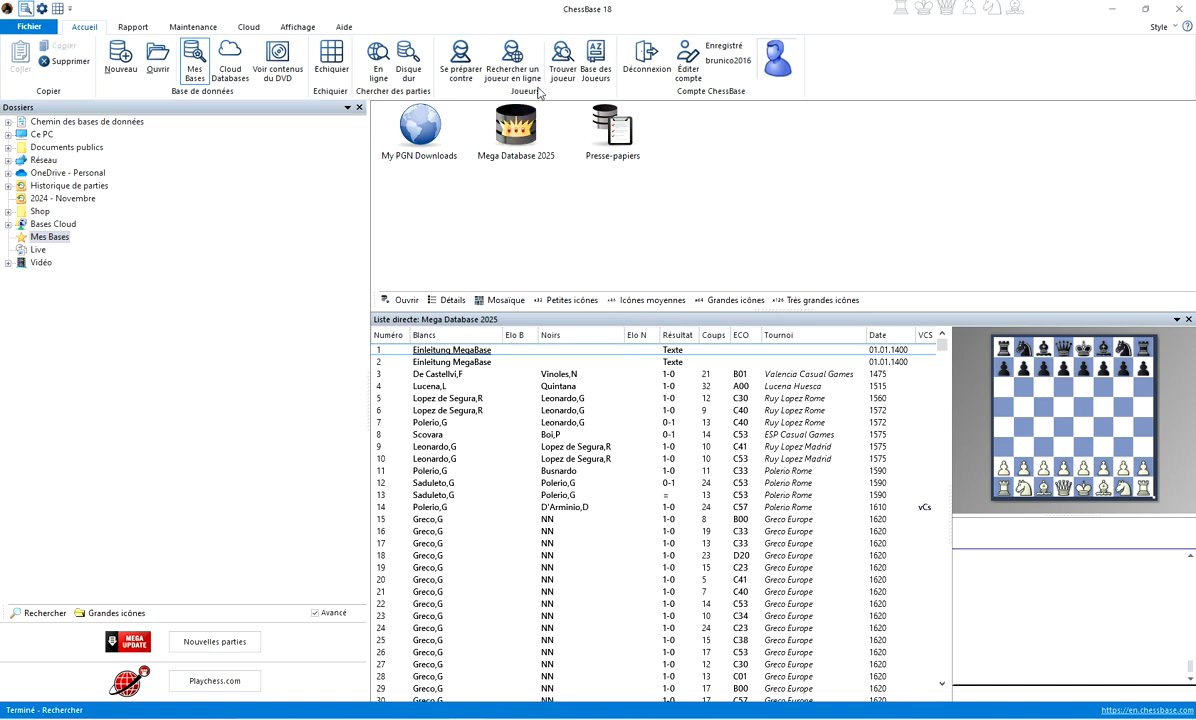
{"action": "left_click", "coordinate": [516, 125]}
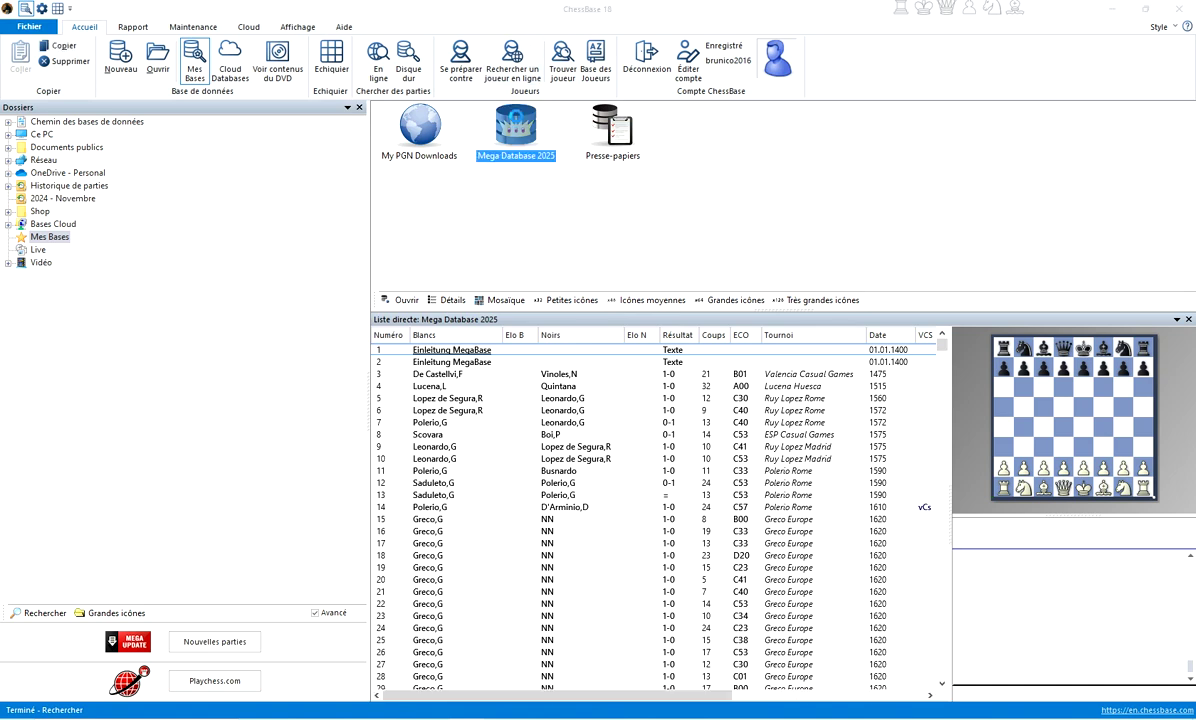
{"action": "double_click", "coordinate": [518, 122]}
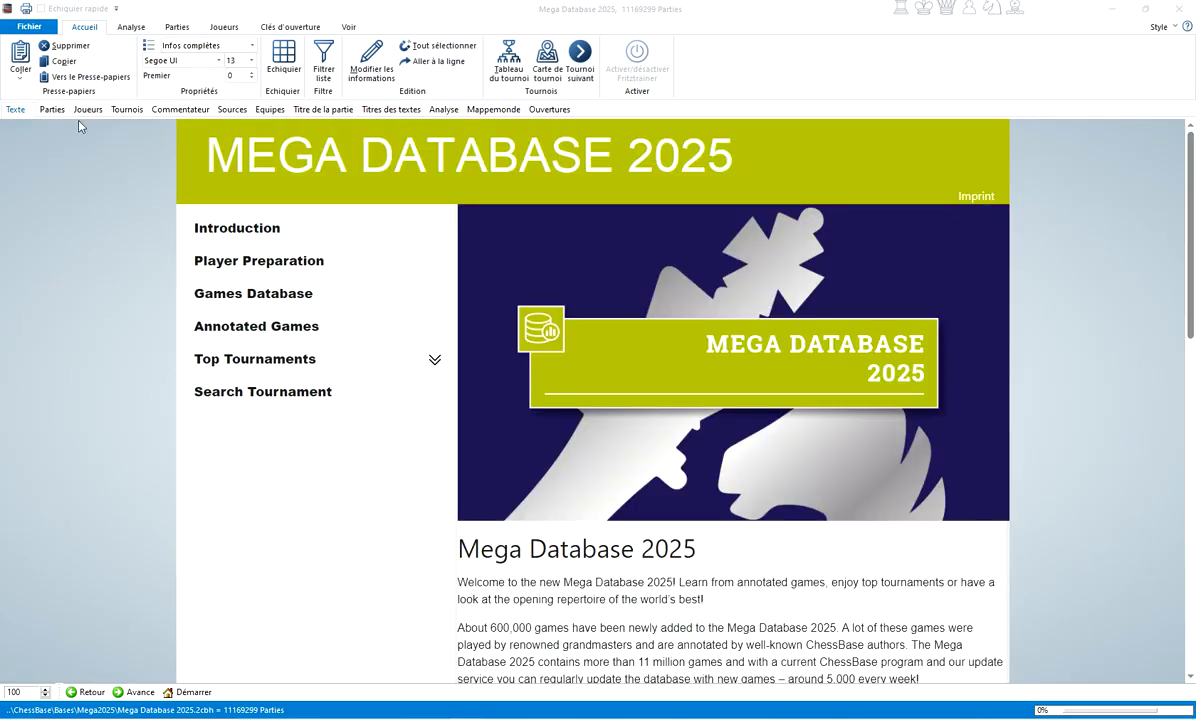
{"action": "left_click", "coordinate": [85, 110]}
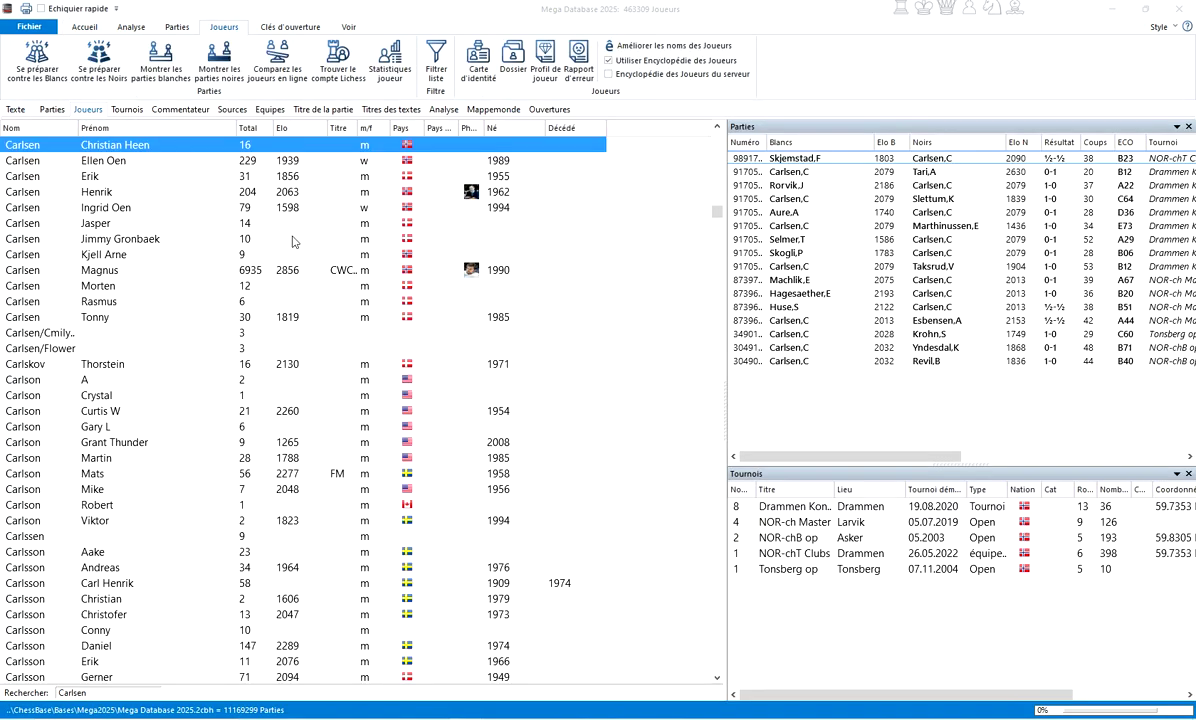
{"action": "left_click", "coordinate": [66, 111]}
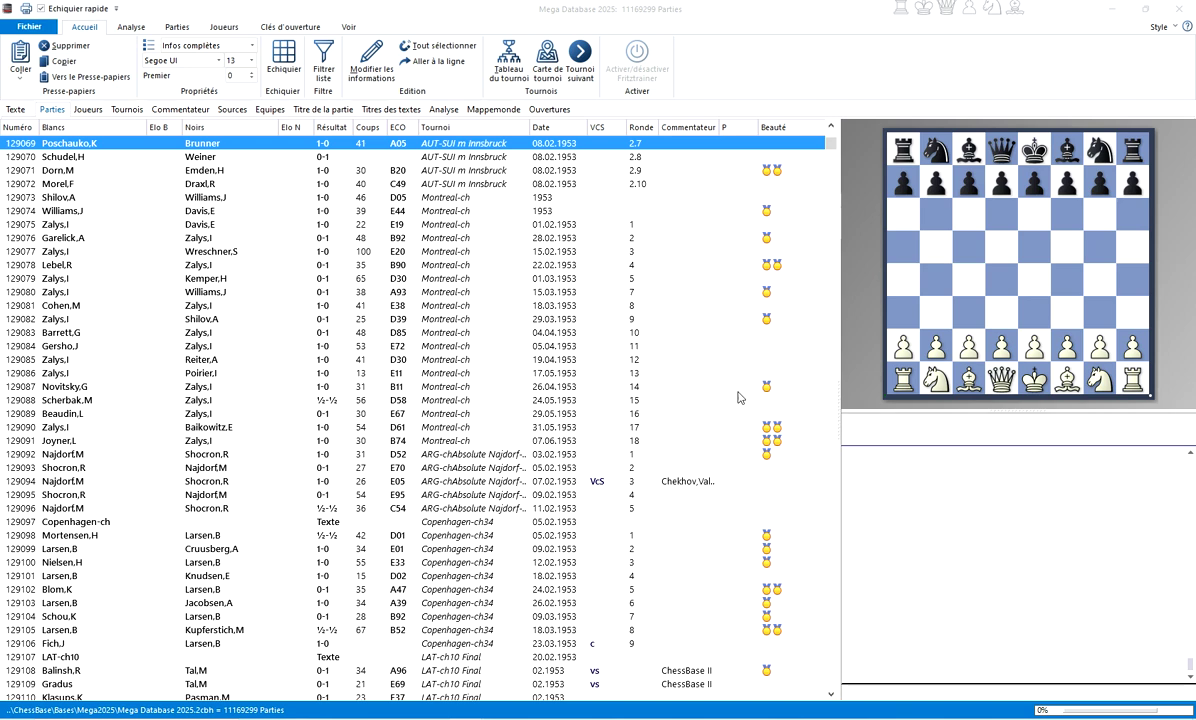
Step: Preview the annotated third game of the 1953 Najdorf-Shocron match, go back to the list's beginning and leave the database
{"action": "left_click", "coordinate": [594, 483]}
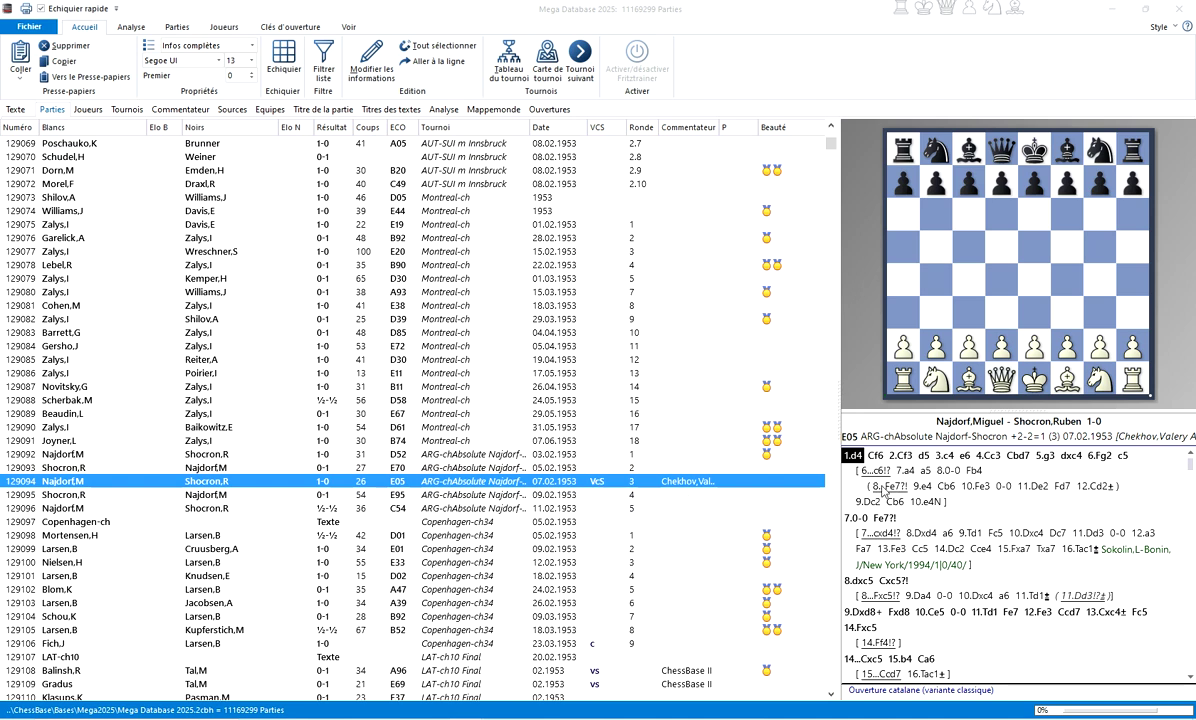
{"action": "mouse_move", "coordinate": [830, 145]}
{"action": "left_mouse_down"}
{"action": "mouse_move", "coordinate": [764, 609]}
{"action": "mouse_move", "coordinate": [768, 687]}
{"action": "mouse_move", "coordinate": [818, 140]}
{"action": "left_mouse_up"}
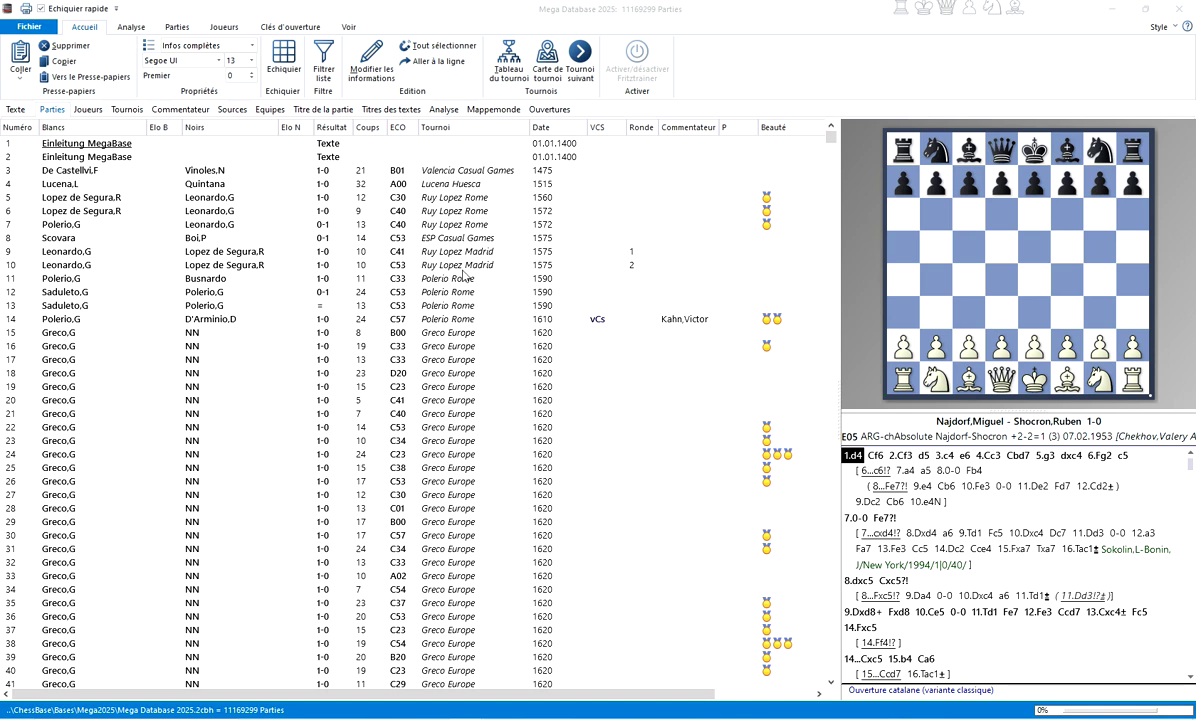
{"action": "left_click", "coordinate": [1107, 8]}
{"action": "left_click", "coordinate": [568, 233]}
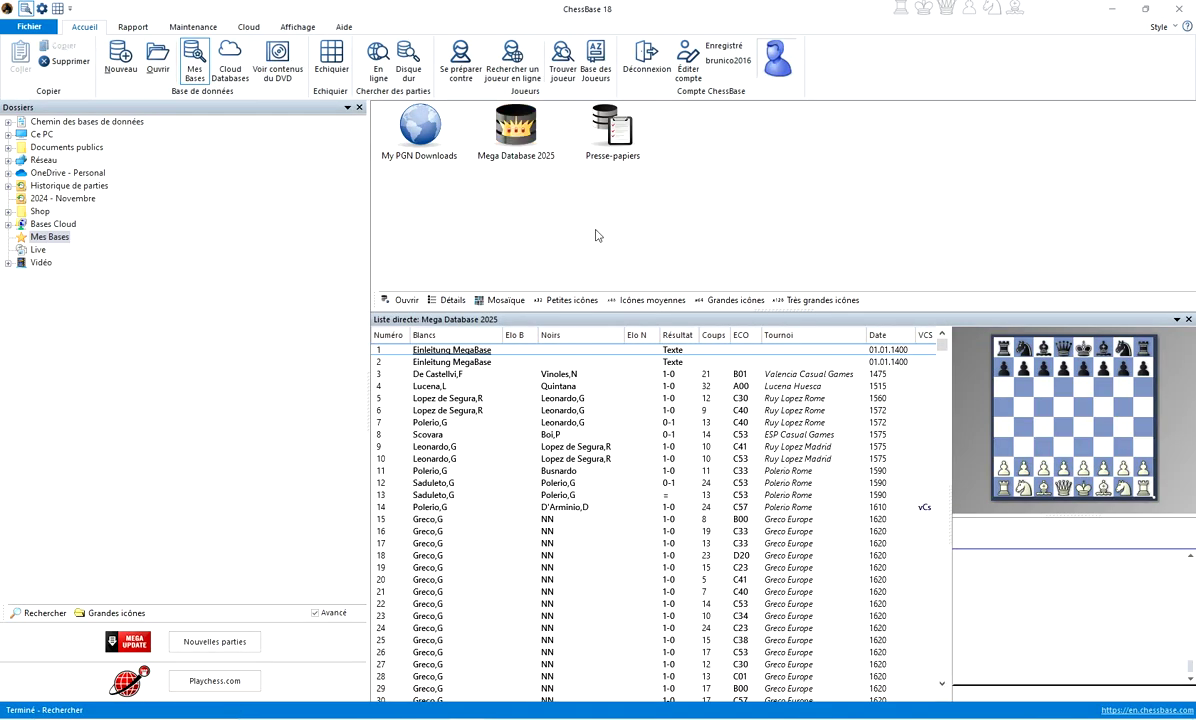